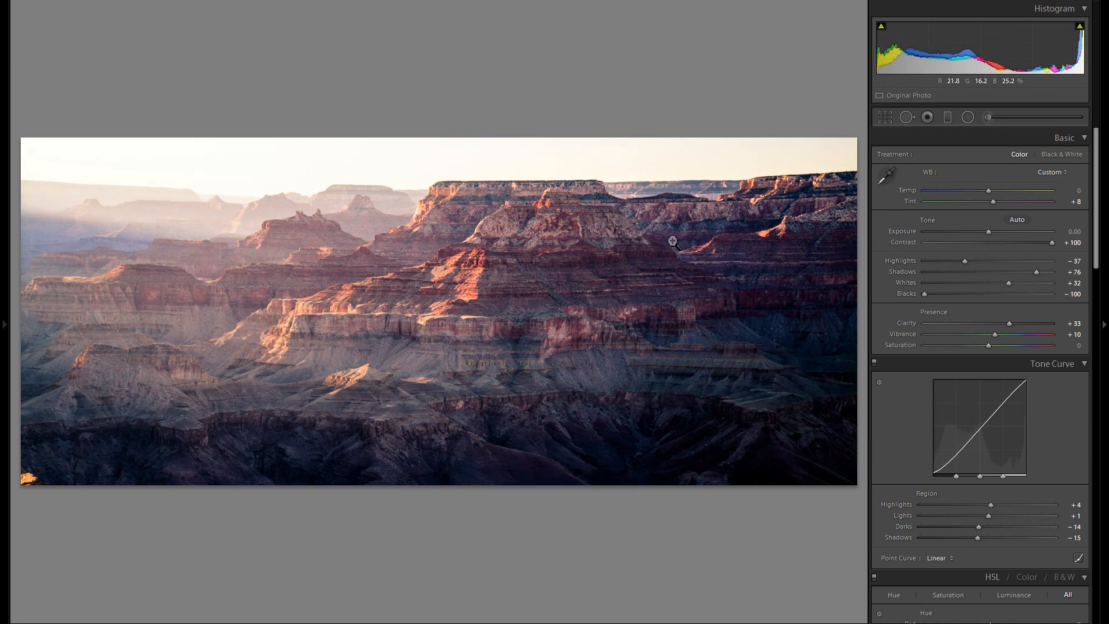
# Step: Try two opposing diagonal graduated filters across the canyon, darkening with the first and setting the second's exposure to 0.31
pyautogui.click(948, 117)
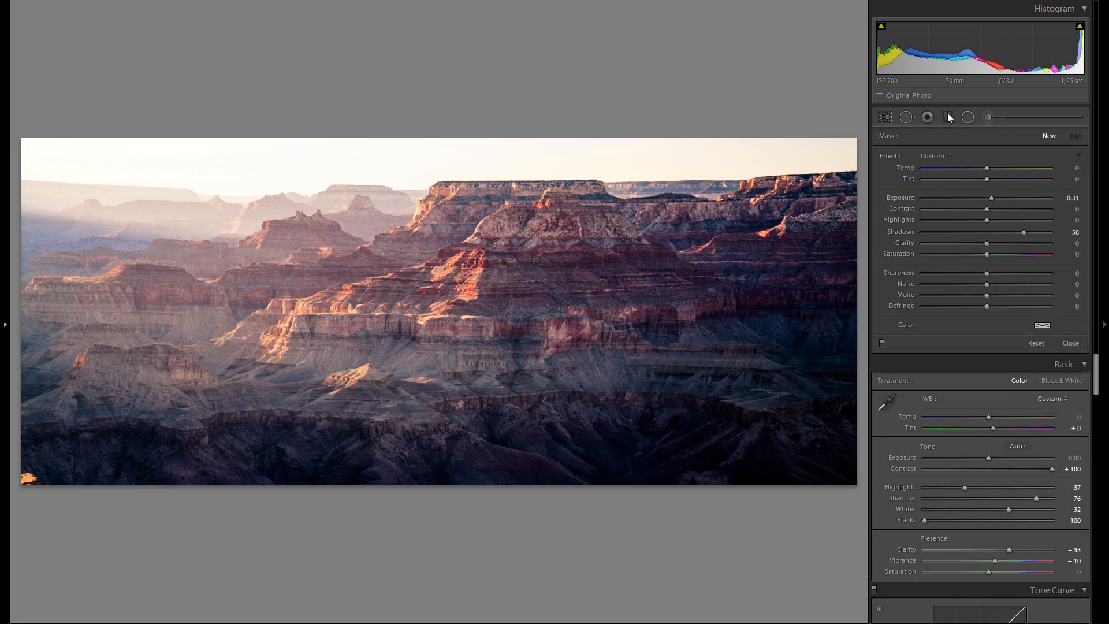
pyautogui.doubleClick(901, 230)
pyautogui.doubleClick(902, 198)
pyautogui.moveTo(541, 371); pyautogui.dragTo(434, 206)
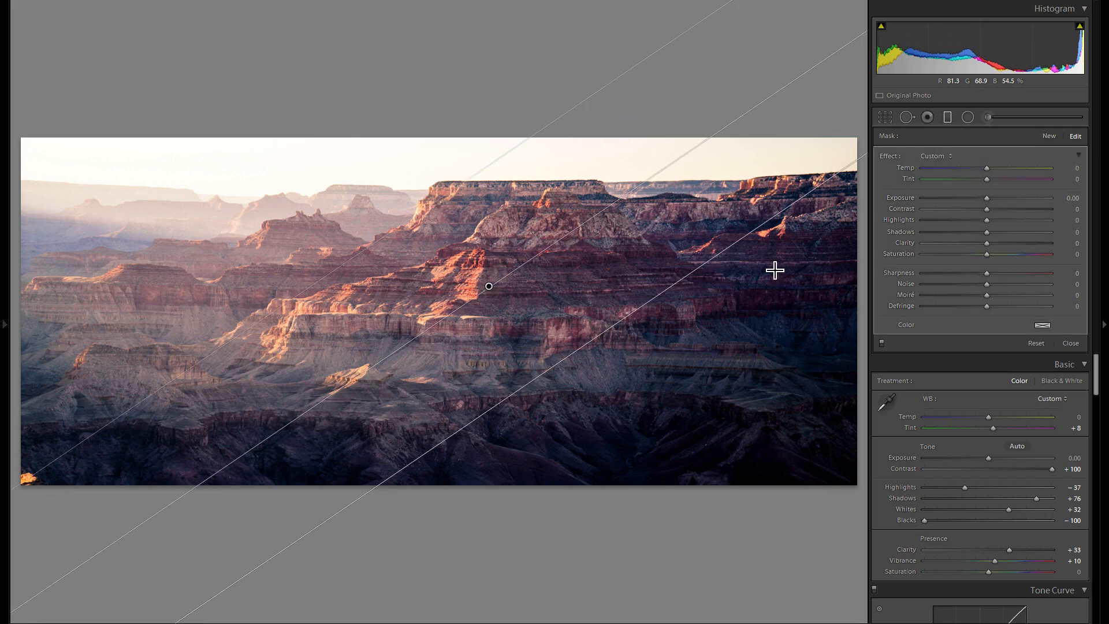
pyautogui.moveTo(986, 203); pyautogui.dragTo(980, 200)
pyautogui.click(1049, 136)
pyautogui.moveTo(354, 228); pyautogui.dragTo(443, 354)
pyautogui.moveTo(987, 198); pyautogui.dragTo(993, 196)
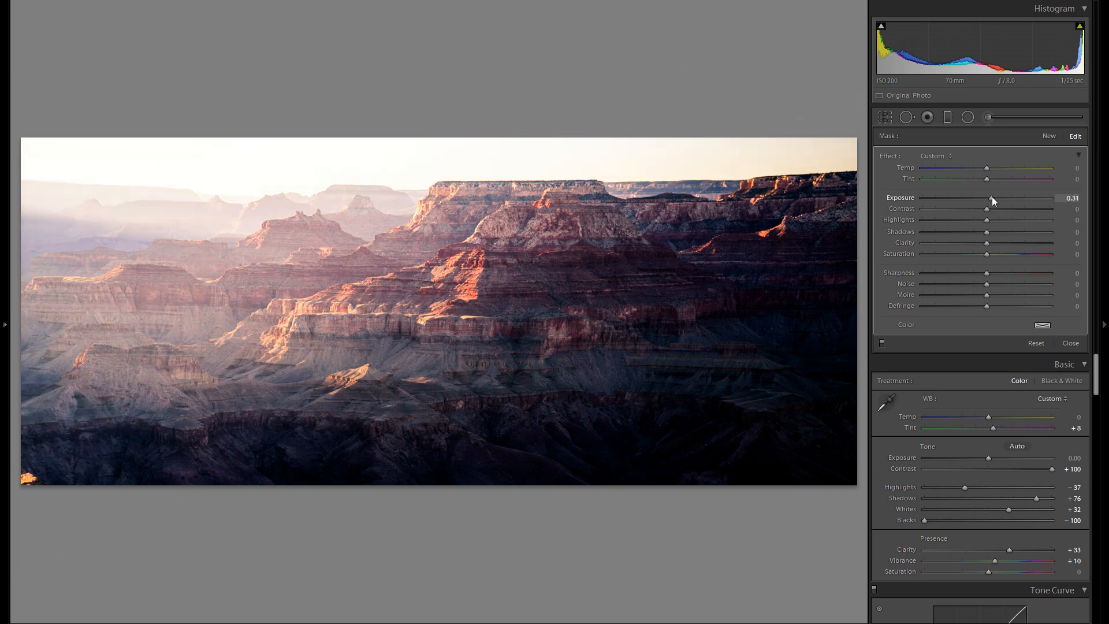
# Step: Delete both graduated filters from the photo
pyautogui.rightClick(401, 290)
pyautogui.click(417, 308)
pyautogui.rightClick(489, 286)
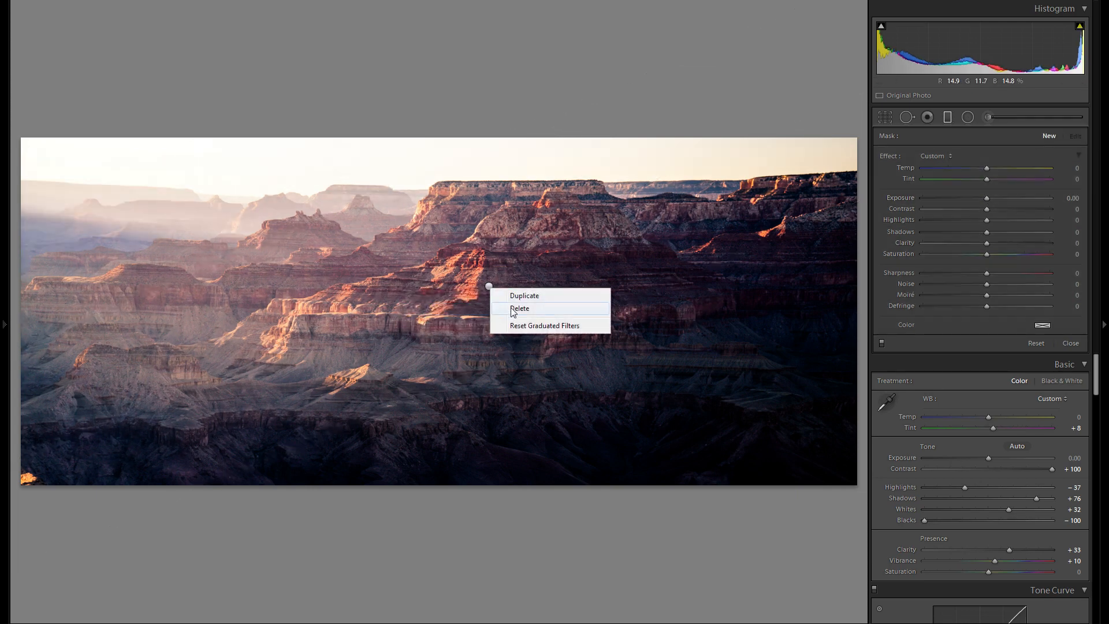
pyautogui.click(512, 310)
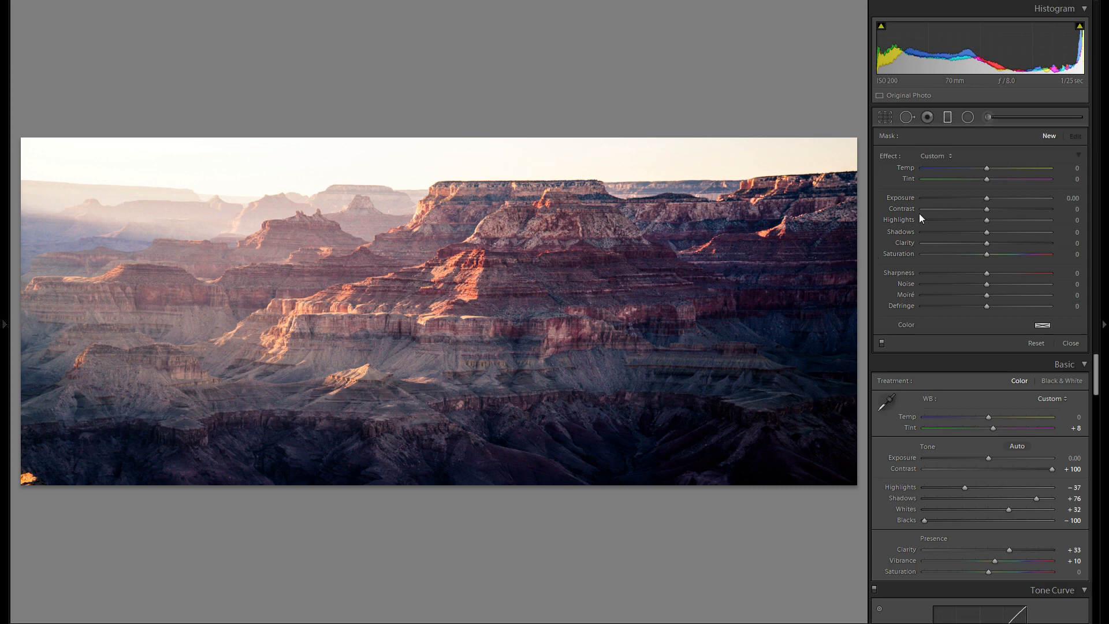
# Step: Add an elliptical radial filter over the central butte's shaded face and set its exposure to −0.27
pyautogui.click(967, 118)
pyautogui.moveTo(445, 305); pyautogui.dragTo(626, 351)
pyautogui.moveTo(491, 313)
pyautogui.mouseDown()
pyautogui.moveTo(548, 412)
pyautogui.moveTo(546, 461)
pyautogui.moveTo(564, 312)
pyautogui.moveTo(580, 312)
pyautogui.moveTo(612, 272)
pyautogui.moveTo(628, 289)
pyautogui.mouseUp()
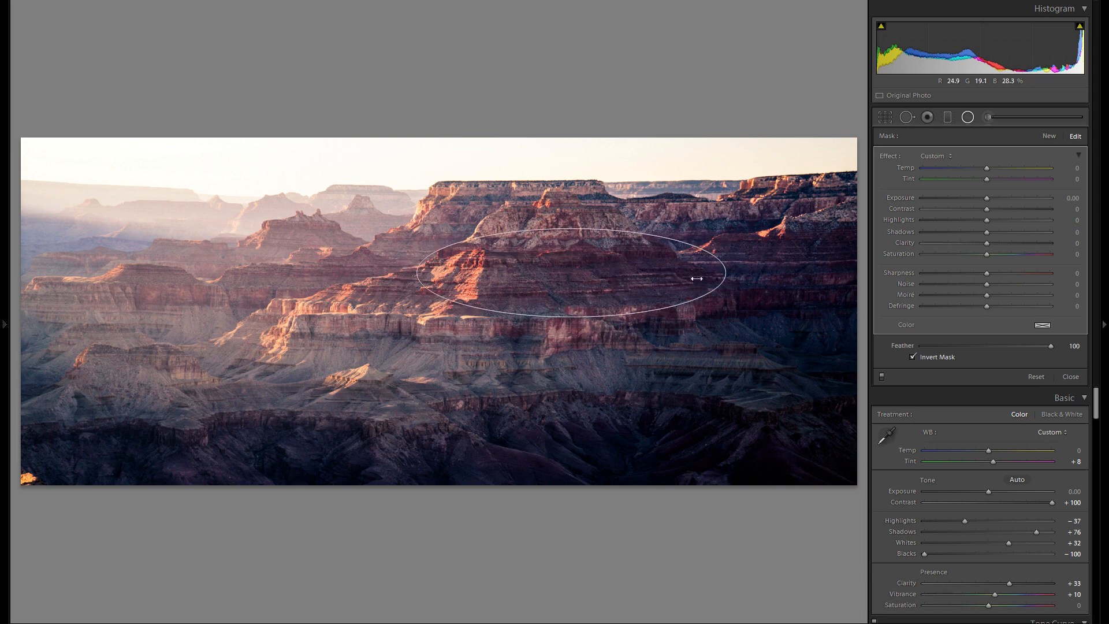
pyautogui.moveTo(985, 200); pyautogui.dragTo(979, 199)
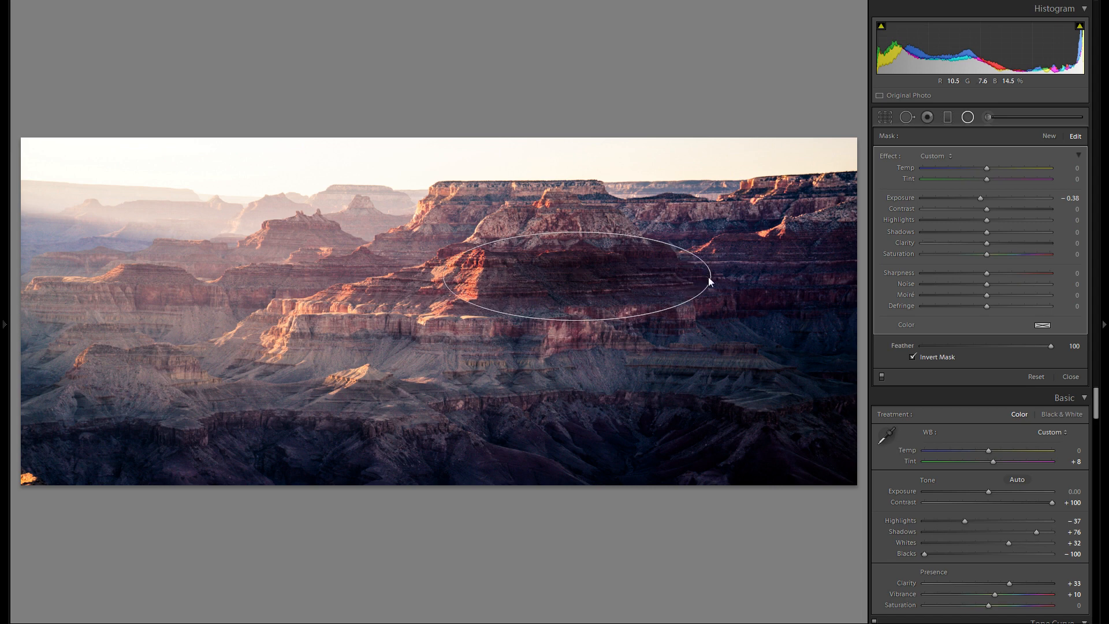
pyautogui.moveTo(982, 196); pyautogui.dragTo(984, 201)
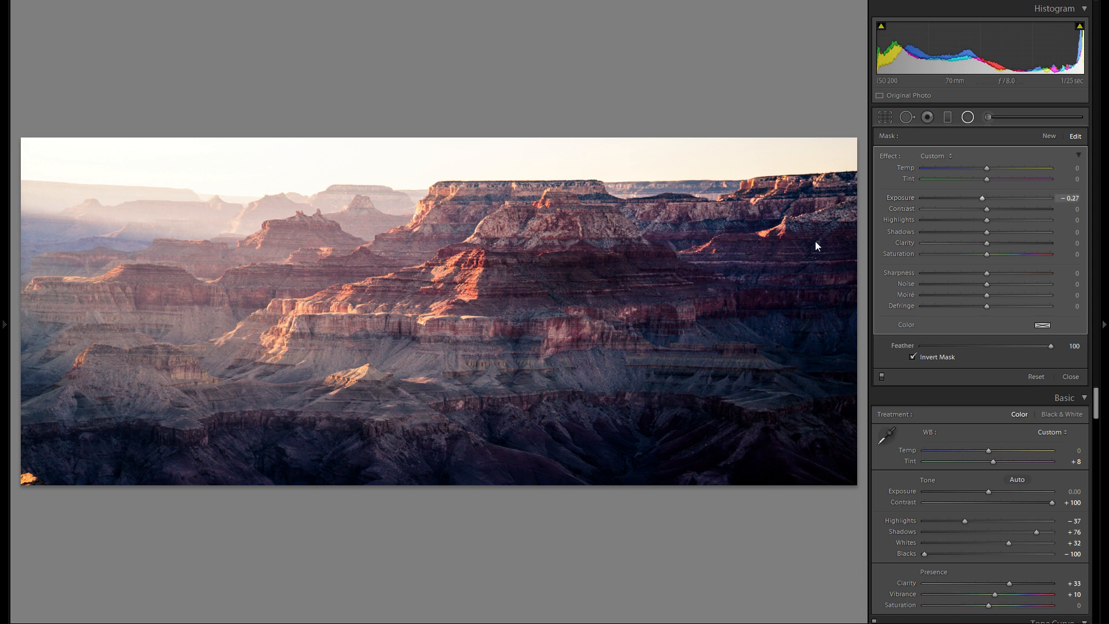
# Step: Move the radial filter off the photo and back for comparison, then refine its shape and position over the central butte's shaded face
pyautogui.moveTo(594, 260); pyautogui.dragTo(421, 565)
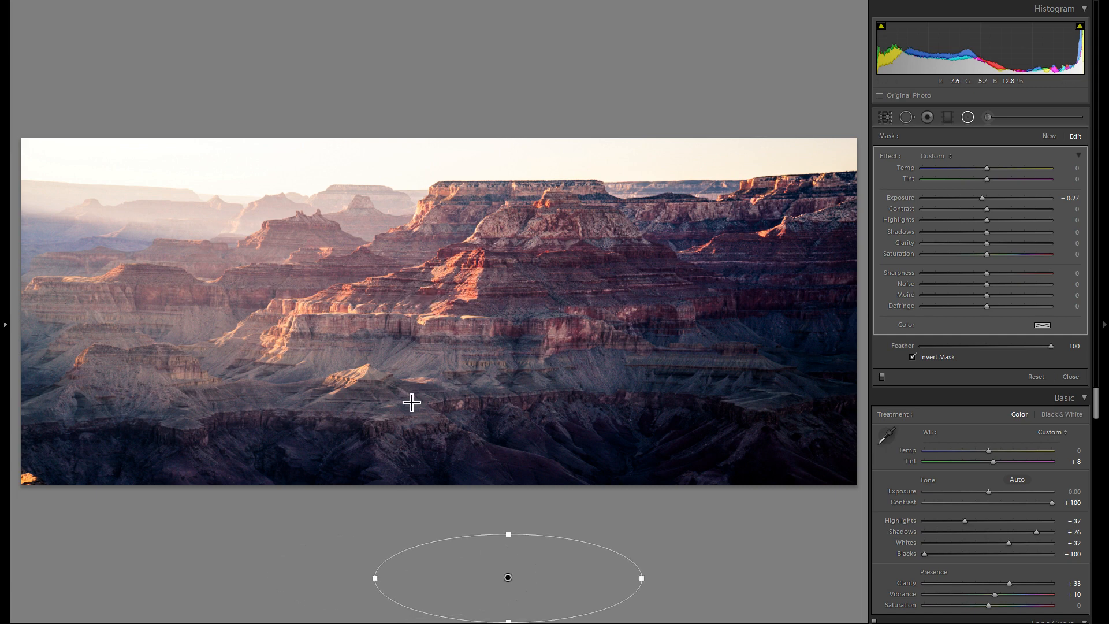
pyautogui.moveTo(566, 580); pyautogui.dragTo(624, 274)
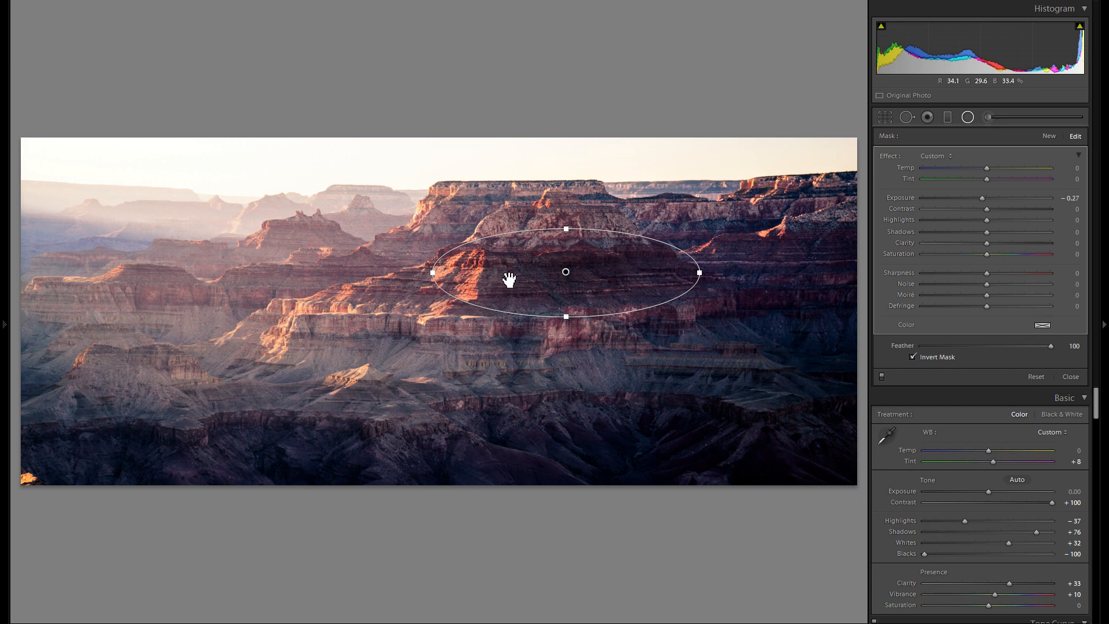
pyautogui.moveTo(628, 262)
pyautogui.mouseDown()
pyautogui.moveTo(638, 275)
pyautogui.moveTo(639, 265)
pyautogui.mouseUp()
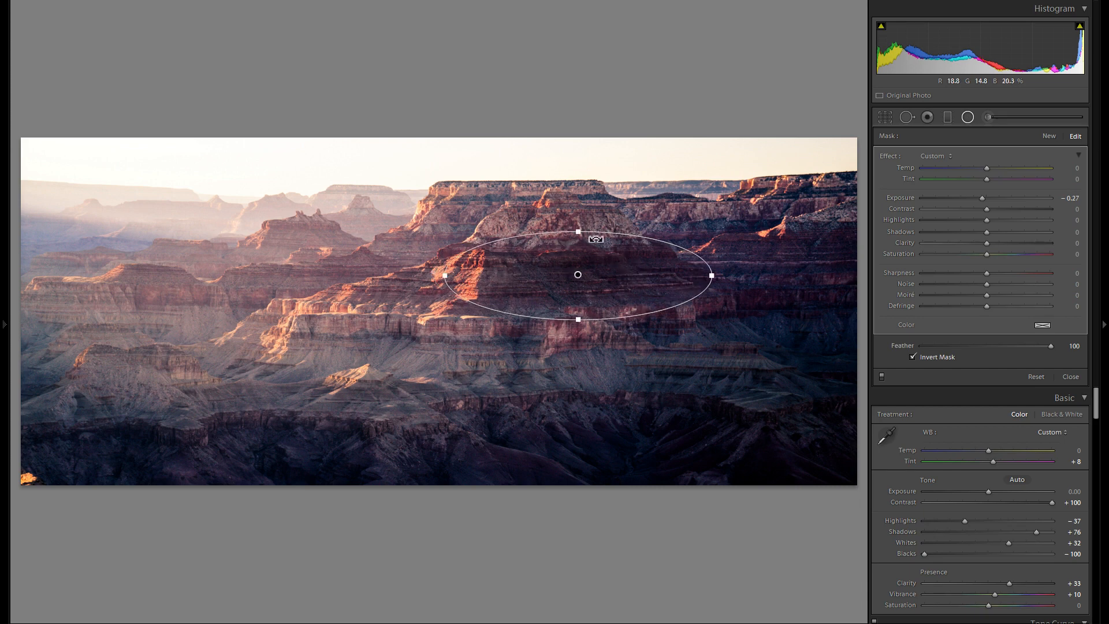
pyautogui.moveTo(582, 228); pyautogui.dragTo(581, 208)
pyautogui.moveTo(606, 250); pyautogui.dragTo(461, 241)
# Step: Duplicate the radial filter onto the right cliffs and the main butte's left slope, tilting the latter with exposure −0.31 and contrast 7
pyautogui.rightClick(606, 256)
pyautogui.click(635, 261)
pyautogui.rightClick(835, 262)
pyautogui.click(855, 267)
pyautogui.moveTo(462, 185); pyautogui.dragTo(511, 245)
pyautogui.moveTo(526, 168); pyautogui.dragTo(470, 209)
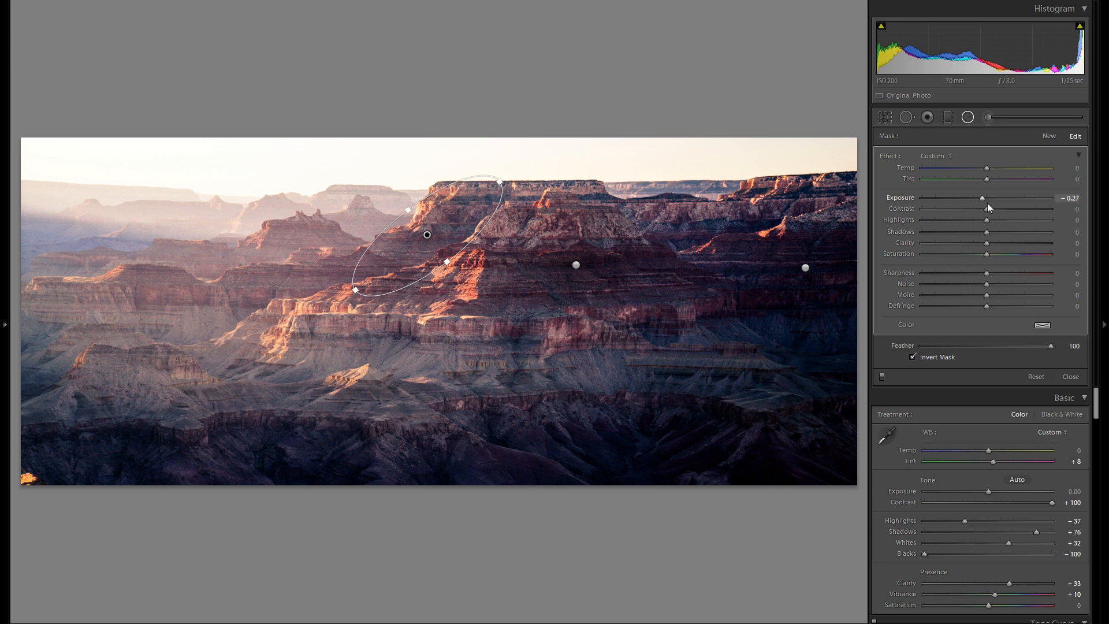
pyautogui.moveTo(986, 208); pyautogui.dragTo(993, 209)
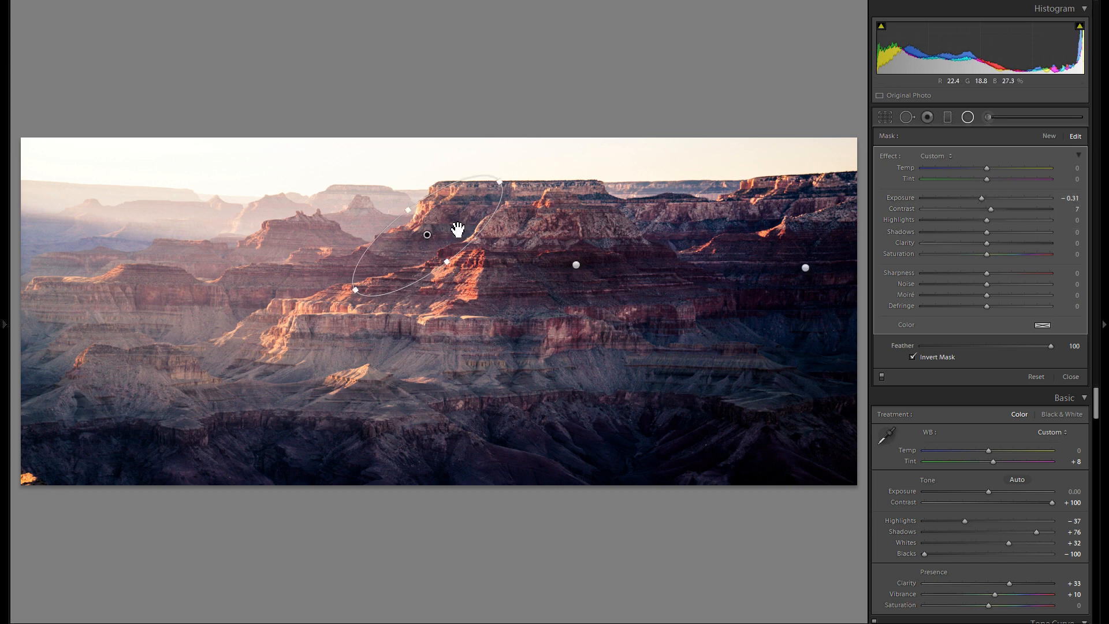
# Step: Duplicate the tilted radial filter onto the shaded slope farther down-left, rotating it closer to horizontal and flattening it
pyautogui.rightClick(454, 230)
pyautogui.click(469, 233)
pyautogui.moveTo(427, 234); pyautogui.dragTo(324, 283)
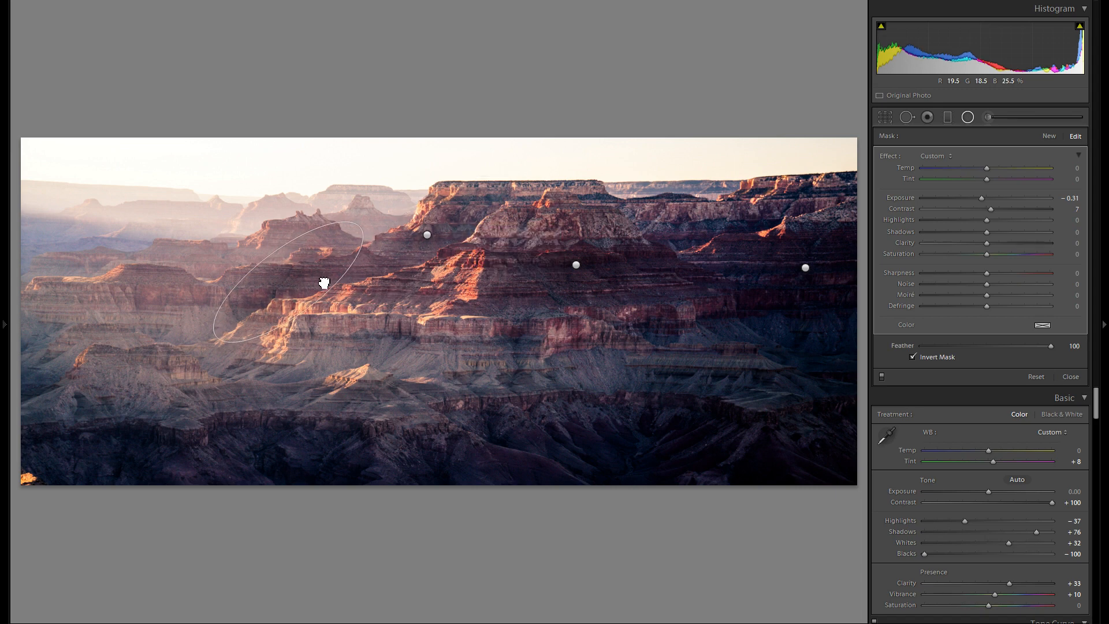
pyautogui.moveTo(364, 230); pyautogui.dragTo(375, 247)
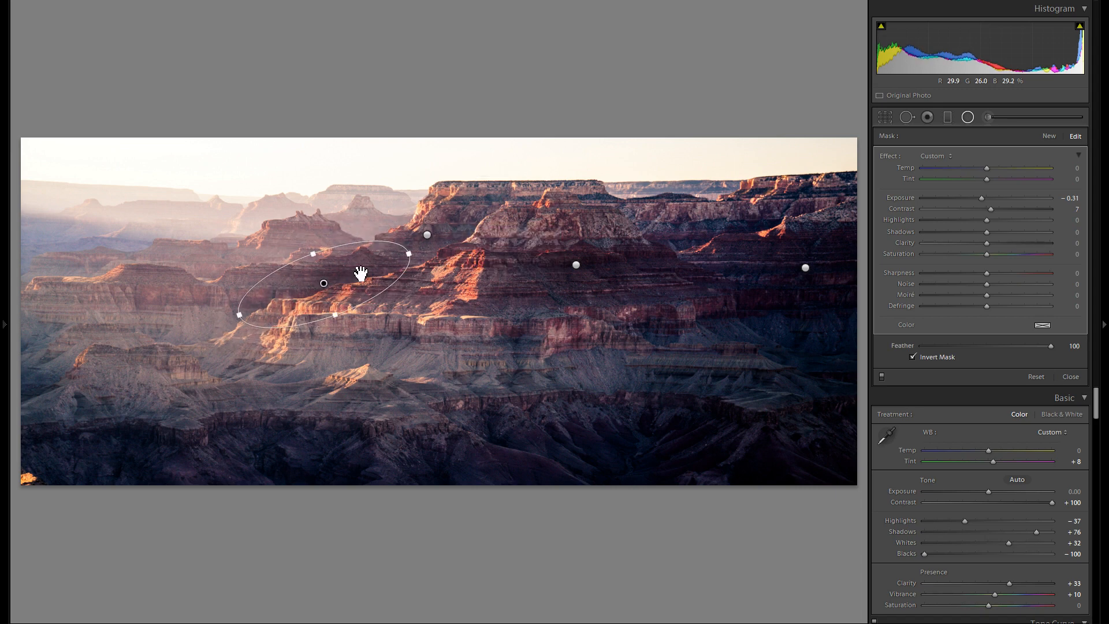
pyautogui.moveTo(341, 315); pyautogui.dragTo(338, 302)
# Step: Duplicate the radial filter onto the dark slope left of the sunlit ledge, reshape it to fit and set its exposure to −0.42
pyautogui.rightClick(365, 265)
pyautogui.click(394, 275)
pyautogui.moveTo(375, 269); pyautogui.dragTo(257, 290)
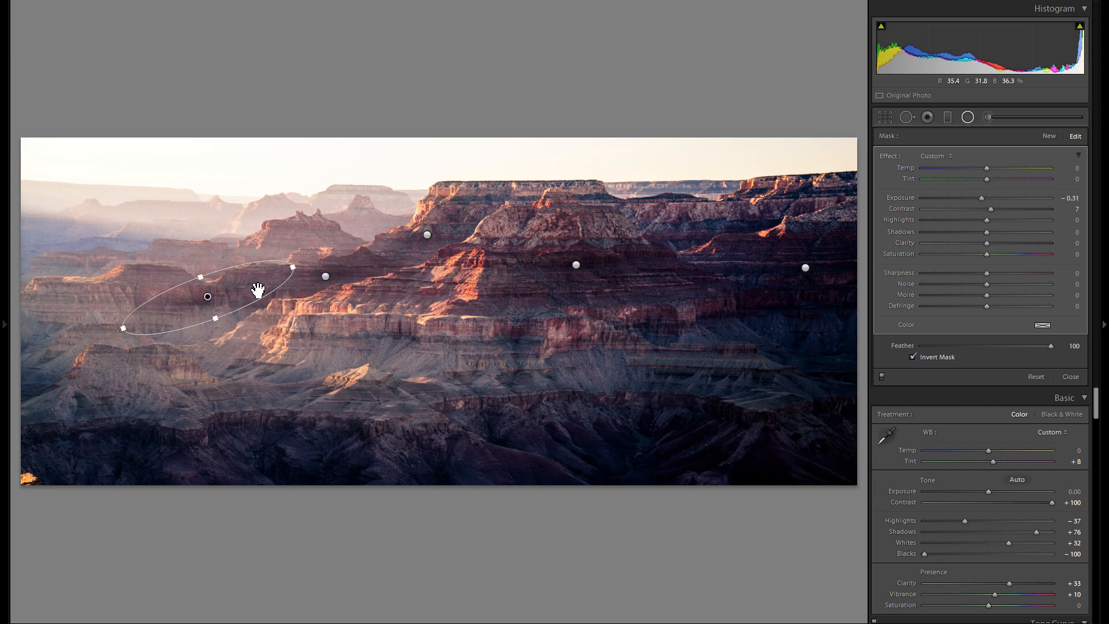
pyautogui.moveTo(983, 198); pyautogui.dragTo(979, 199)
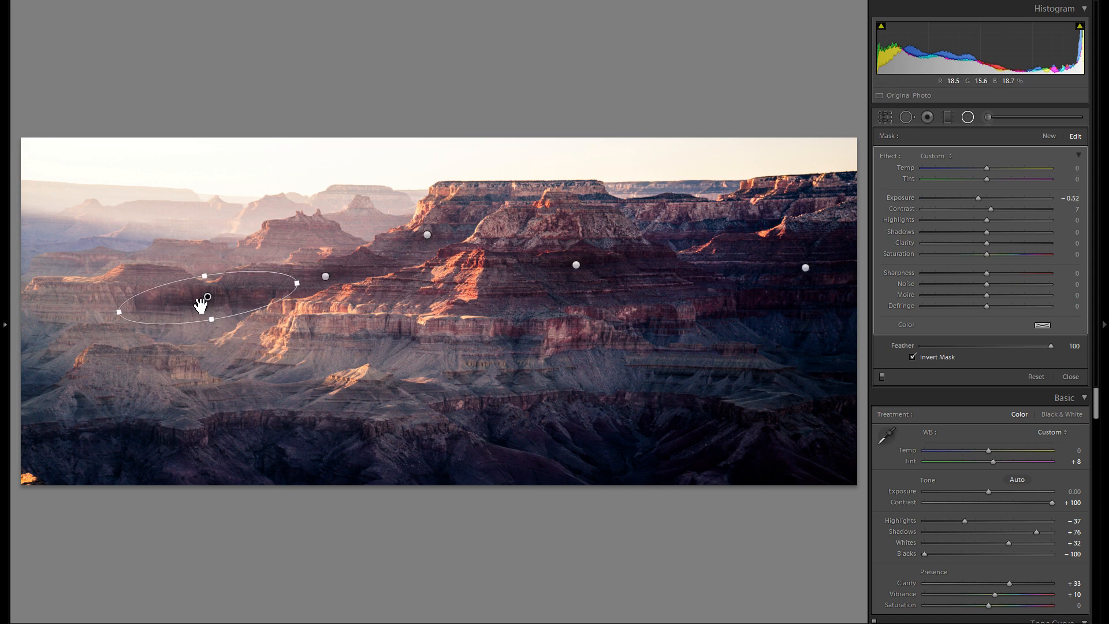
pyautogui.moveTo(228, 295); pyautogui.dragTo(237, 265)
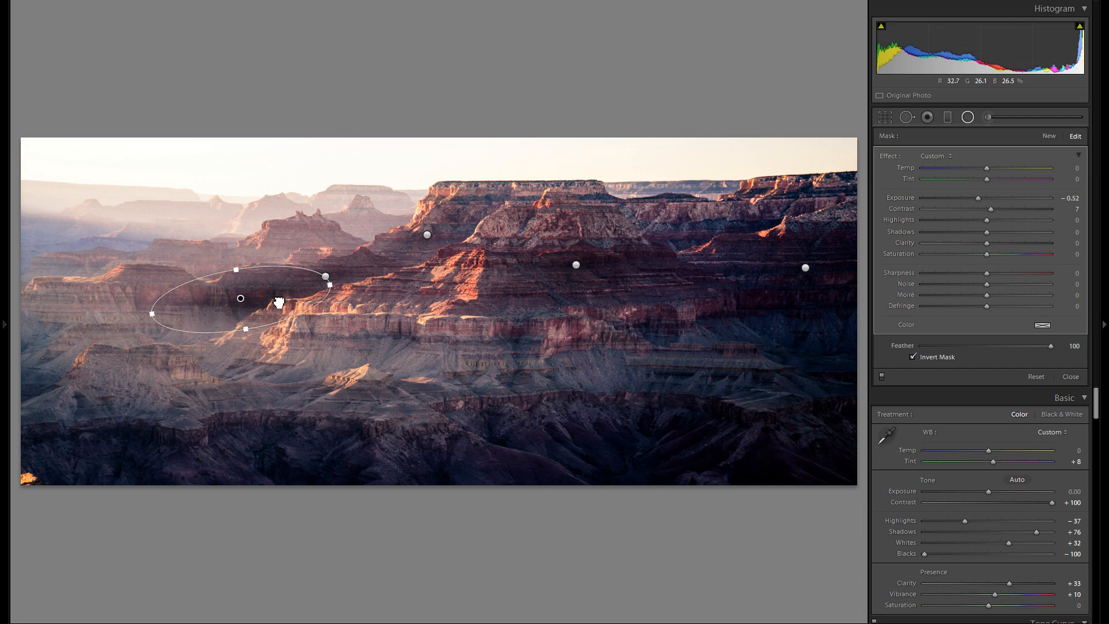
pyautogui.moveTo(977, 199); pyautogui.dragTo(979, 199)
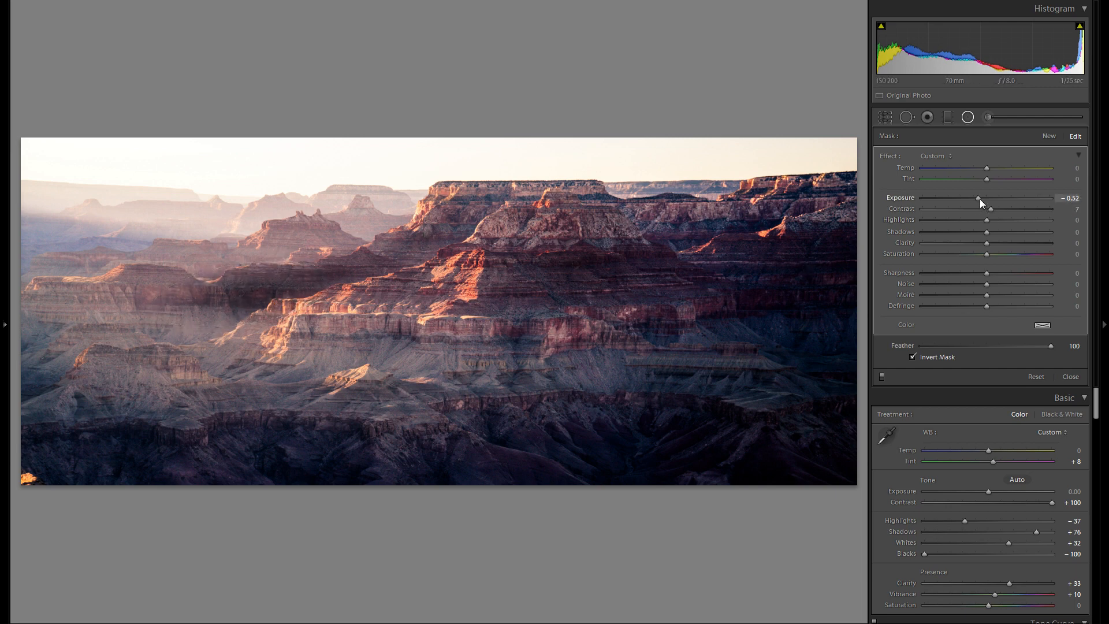
# Step: Duplicate the radial filter onto the left ridge, the rocks at the photo's left edge and the lower-left mound
pyautogui.rightClick(252, 289)
pyautogui.click(283, 292)
pyautogui.moveTo(285, 300); pyautogui.dragTo(521, 358)
pyautogui.rightClick(168, 303)
pyautogui.click(201, 307)
pyautogui.rightClick(90, 308)
pyautogui.click(103, 314)
# Step: Duplicate the radial filter along the shaded slopes below the central butte
pyautogui.rightClick(182, 370)
pyautogui.click(202, 372)
pyautogui.rightClick(376, 356)
pyautogui.click(393, 363)
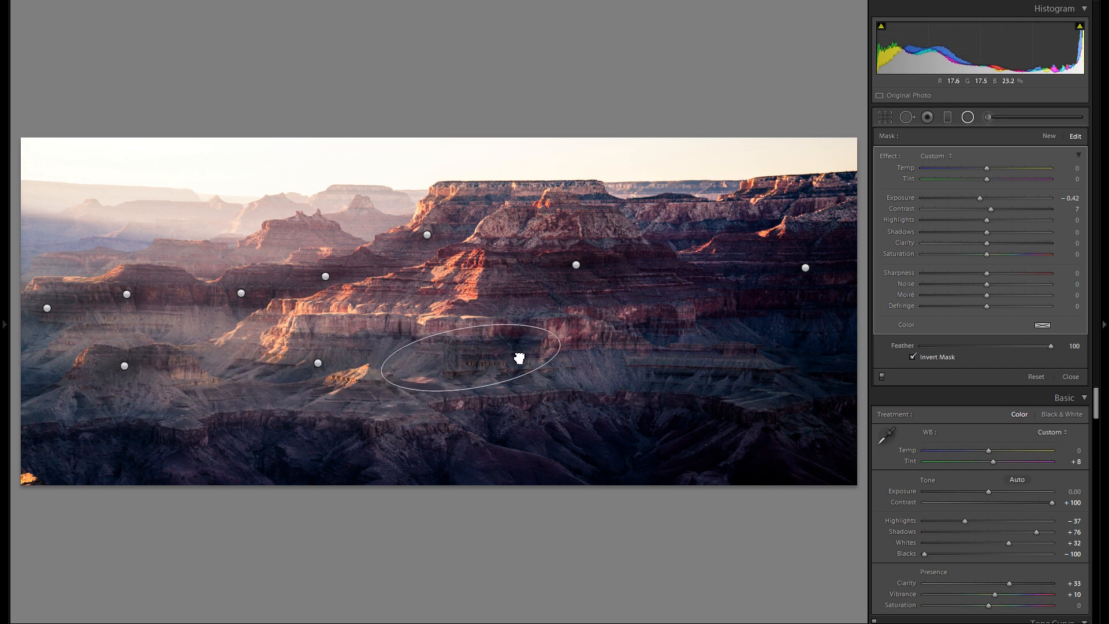
# Step: Duplicate the radial filter onto the distant butte in the upper left, shrink it to fit and set its exposure to −0.49
pyautogui.rightClick(621, 355)
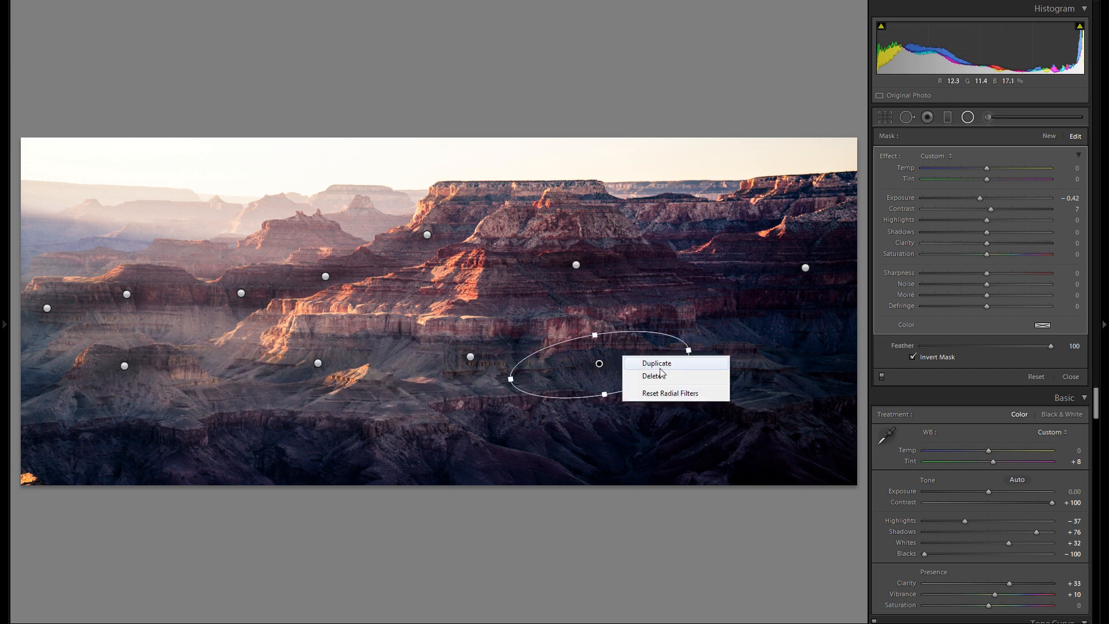
pyautogui.click(659, 367)
pyautogui.moveTo(659, 367); pyautogui.dragTo(327, 241)
pyautogui.moveTo(294, 273); pyautogui.dragTo(297, 264)
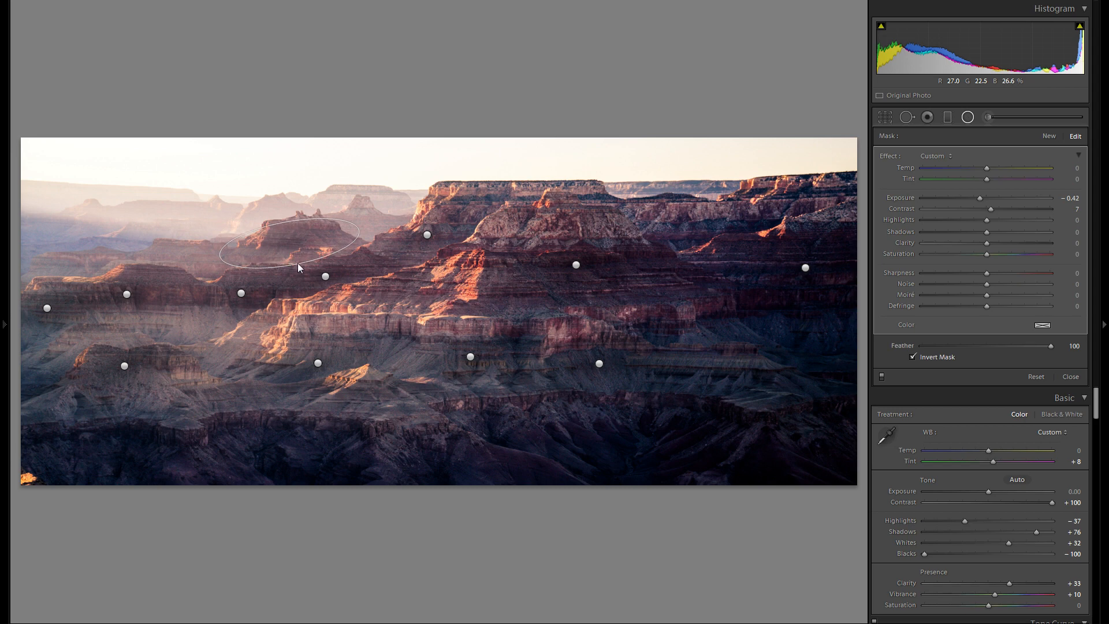
pyautogui.moveTo(982, 199); pyautogui.dragTo(980, 200)
# Step: Duplicate the distant butte's radial filter onto the two far-left ridges and the central butte's upper face
pyautogui.moveTo(291, 222); pyautogui.dragTo(789, 443)
pyautogui.rightClick(309, 239)
pyautogui.click(343, 244)
pyautogui.rightClick(197, 257)
pyautogui.click(213, 264)
pyautogui.rightClick(99, 263)
pyautogui.click(117, 265)
# Step: Duplicate the radial filter onto the cliff band below the central butte, level its tilt and set its exposure to −0.20
pyautogui.rightClick(604, 221)
pyautogui.click(624, 227)
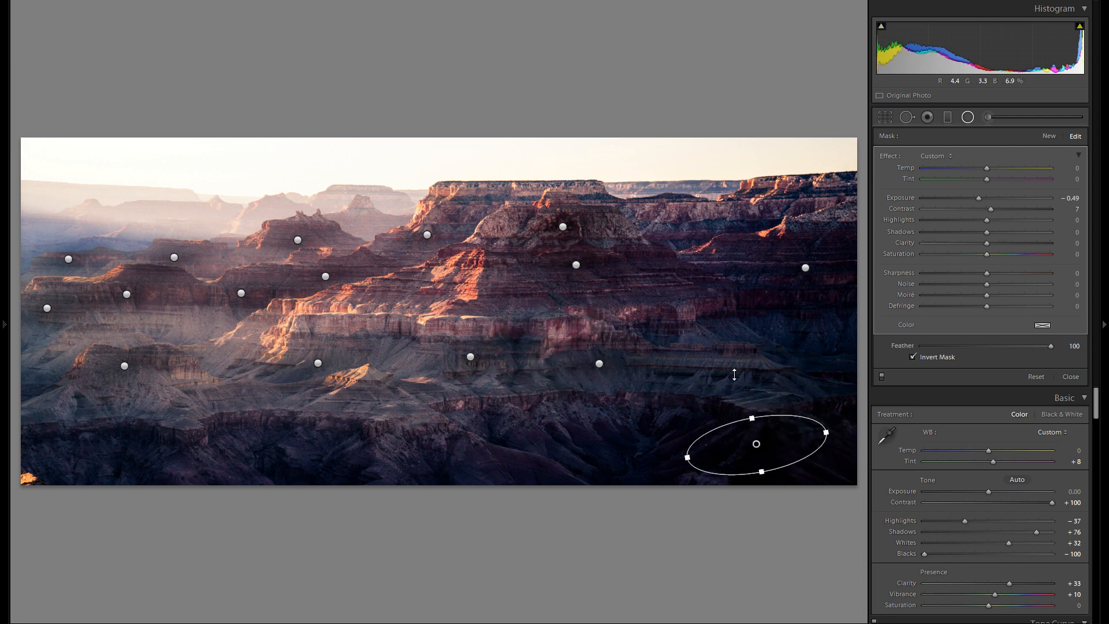
pyautogui.moveTo(743, 399); pyautogui.dragTo(737, 321)
pyautogui.moveTo(768, 416); pyautogui.dragTo(493, 346)
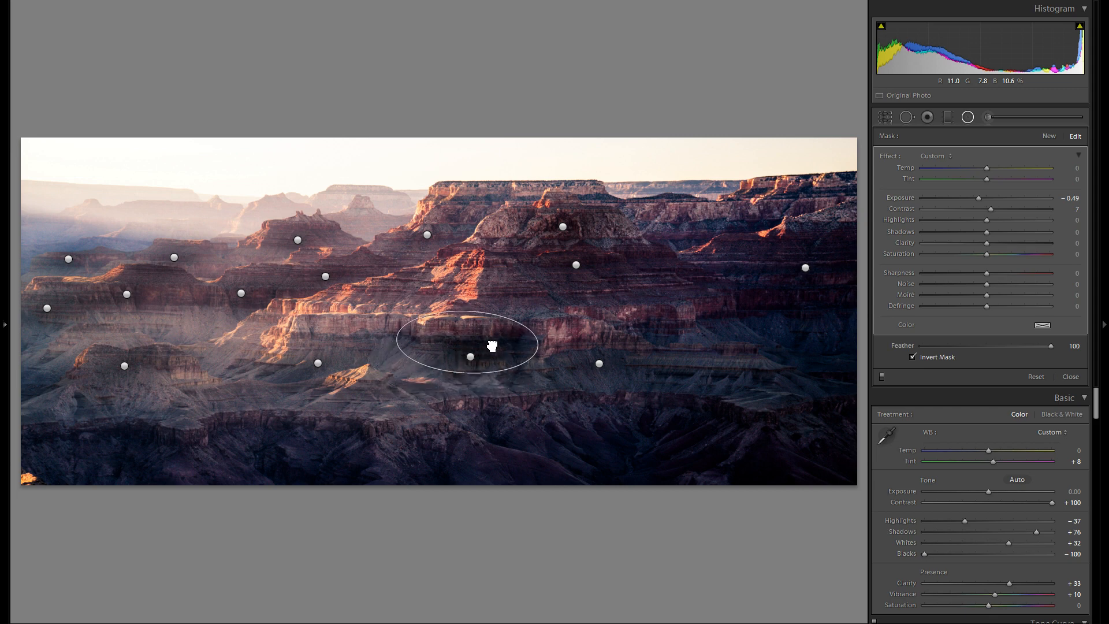
pyautogui.moveTo(979, 198); pyautogui.dragTo(984, 196)
# Step: Duplicate the cliff band's radial filter along that band and across the lower-left foreground, setting the leftmost copy's exposure to −0.31
pyautogui.moveTo(490, 335); pyautogui.dragTo(133, 414)
pyautogui.rightClick(501, 331)
pyautogui.click(523, 337)
pyautogui.rightClick(385, 337)
pyautogui.click(402, 342)
pyautogui.rightClick(406, 408)
pyautogui.click(422, 412)
pyautogui.rightClick(231, 400)
pyautogui.click(245, 404)
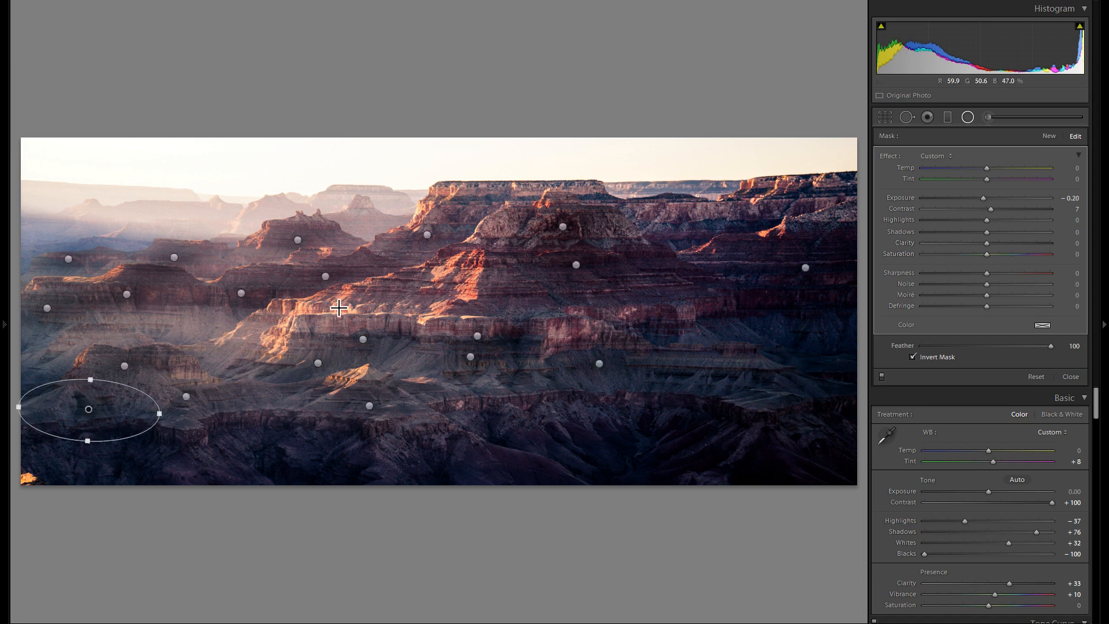
pyautogui.moveTo(988, 198); pyautogui.dragTo(983, 199)
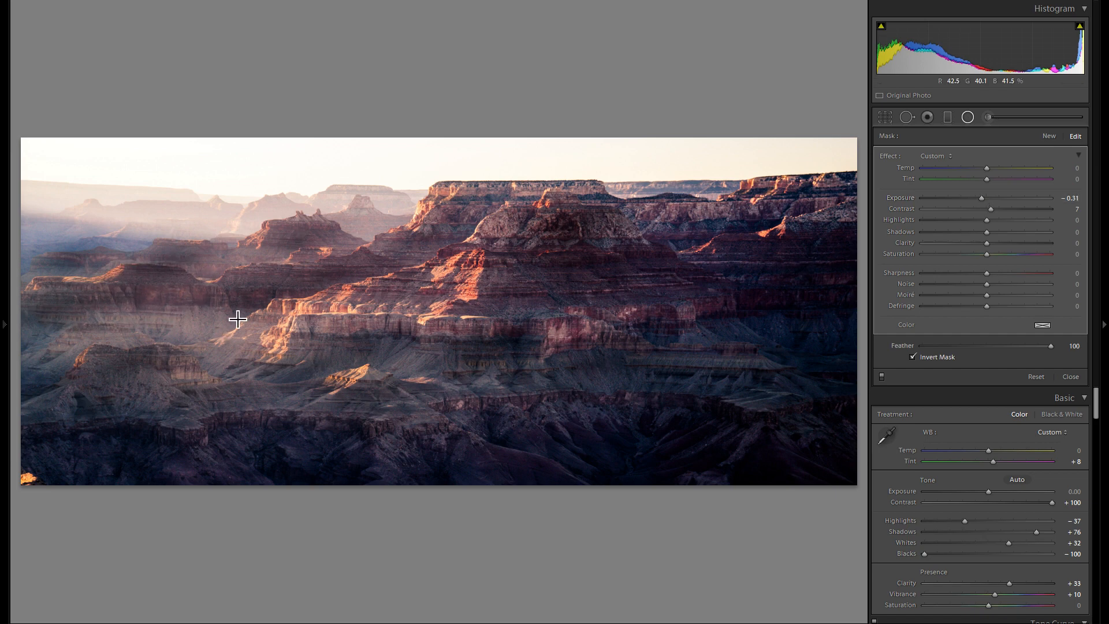
# Step: Fine-tune the exposure of individual radial filters, setting the one on the distant upper-left butte to −0.45
pyautogui.click(241, 293)
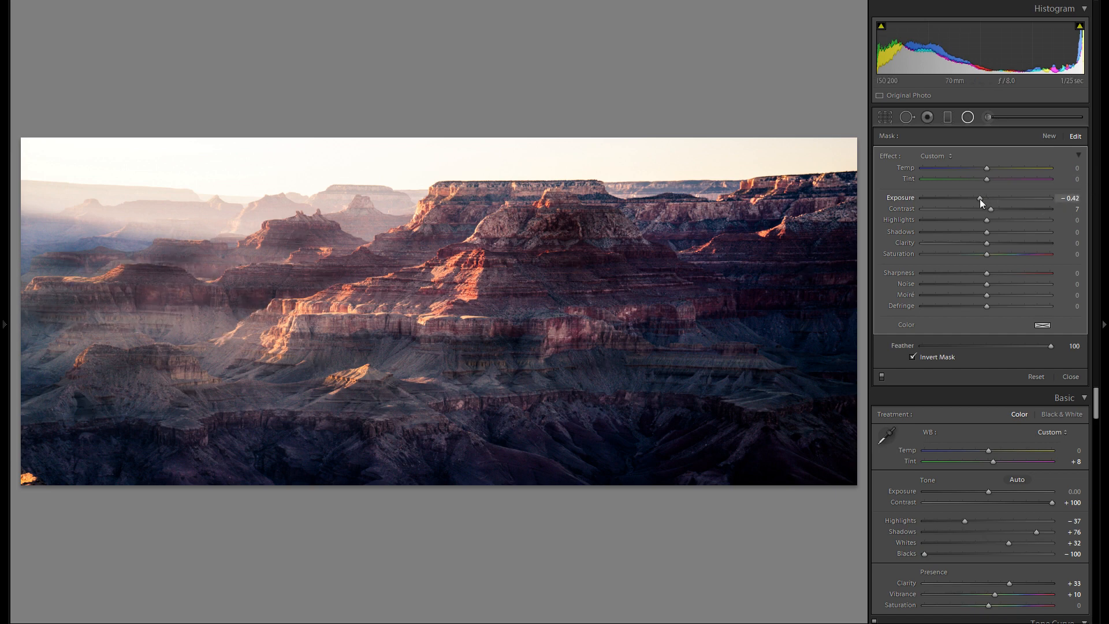
pyautogui.moveTo(982, 200); pyautogui.dragTo(983, 199)
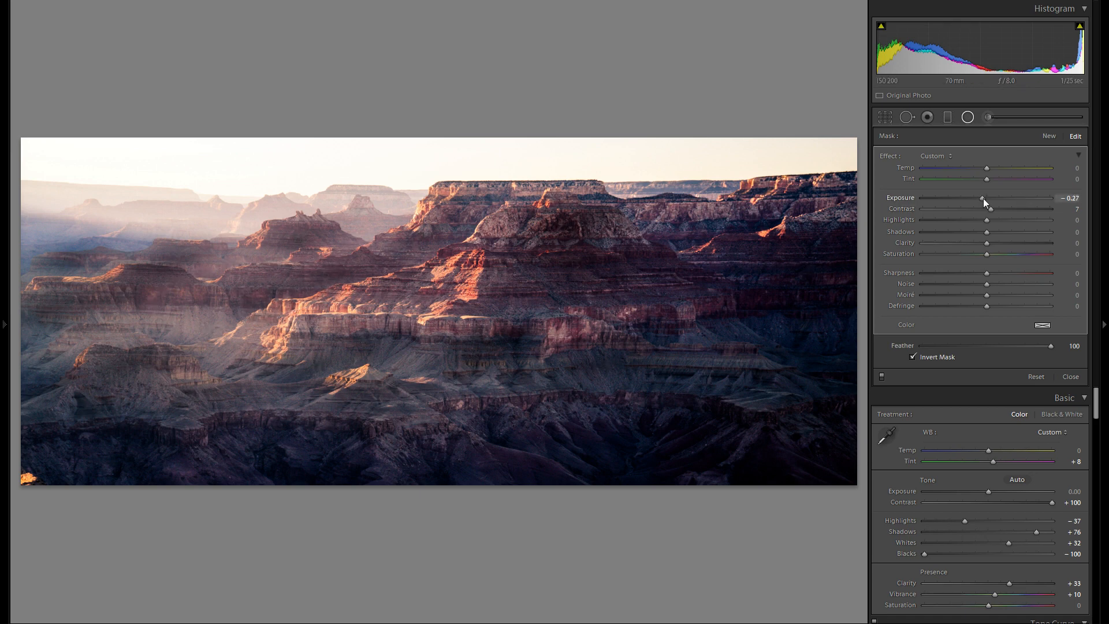
pyautogui.moveTo(982, 199); pyautogui.dragTo(980, 200)
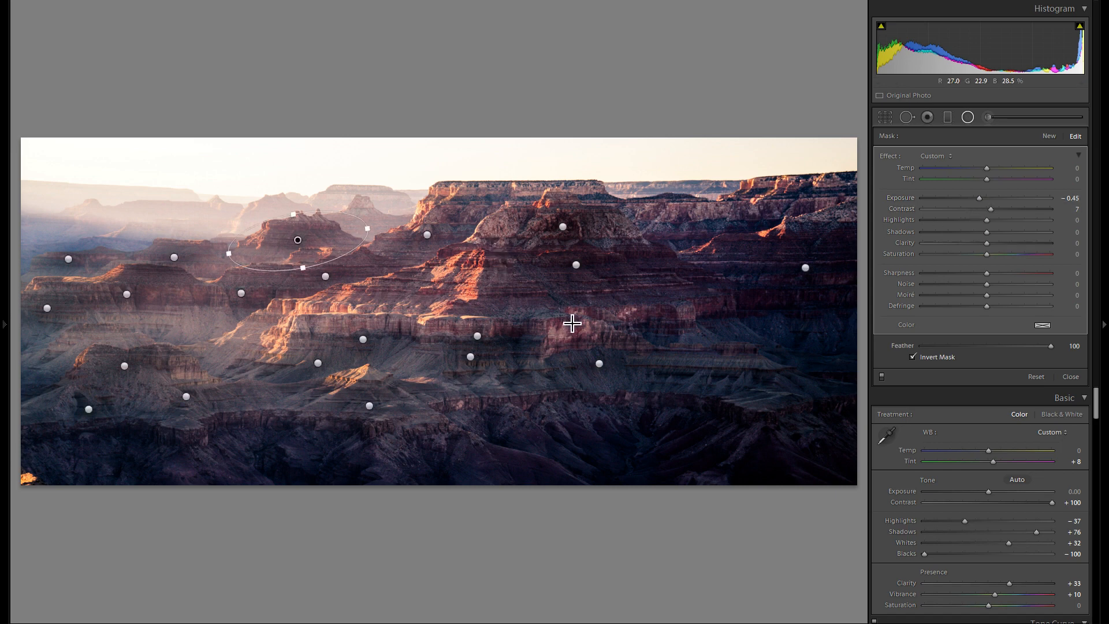
# Step: Switch all radial filter adjustments off and on repeatedly to compare the photo before and after
pyautogui.click(882, 376)
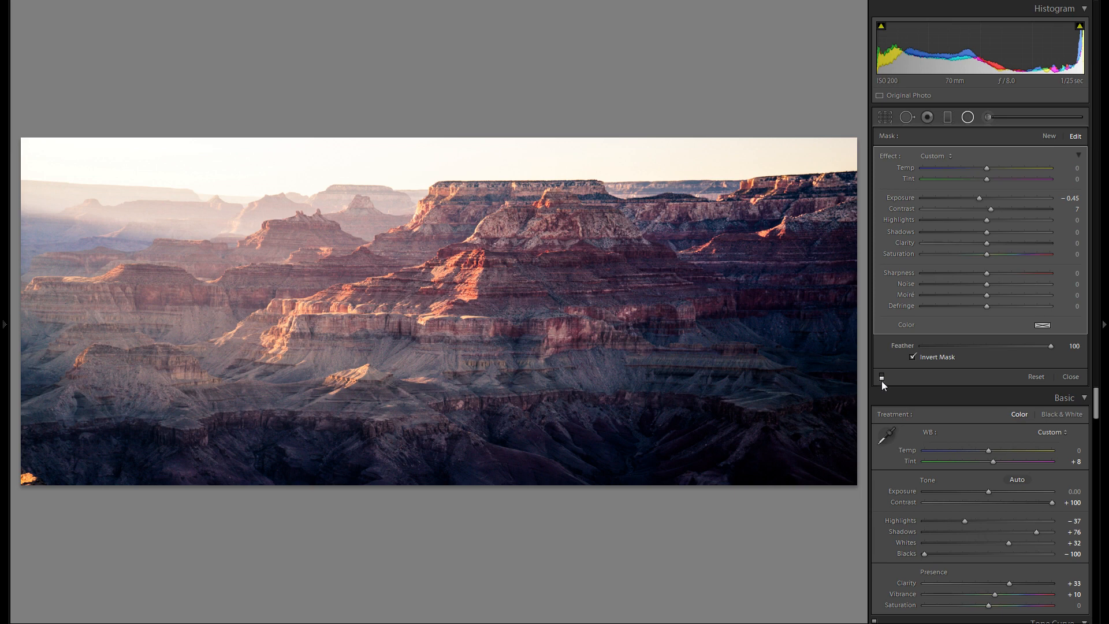
pyautogui.click(882, 376)
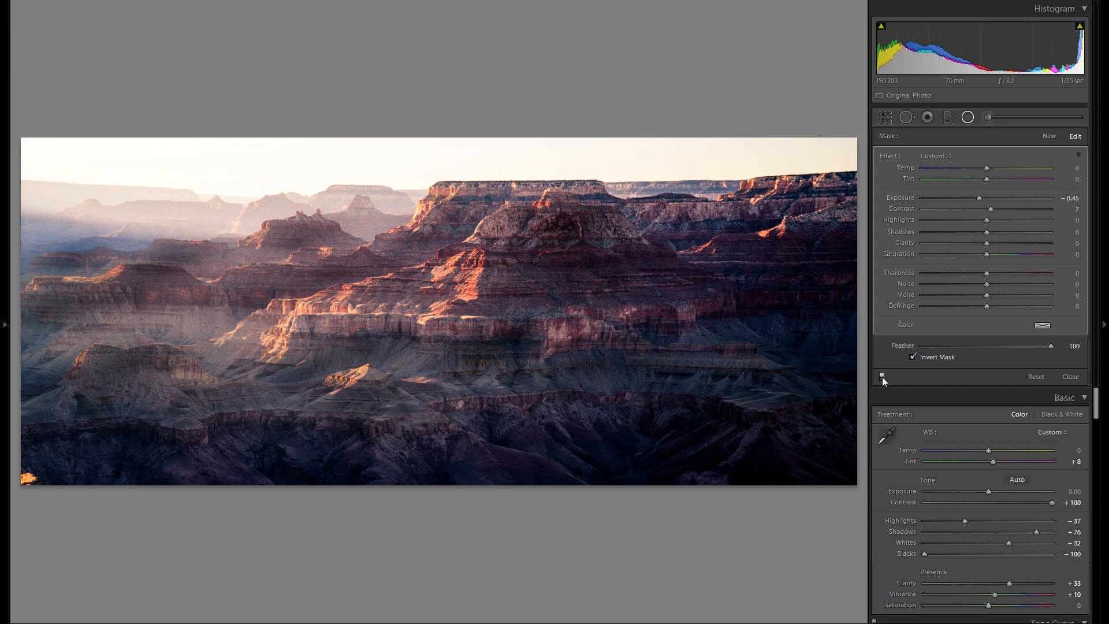
pyautogui.click(882, 376)
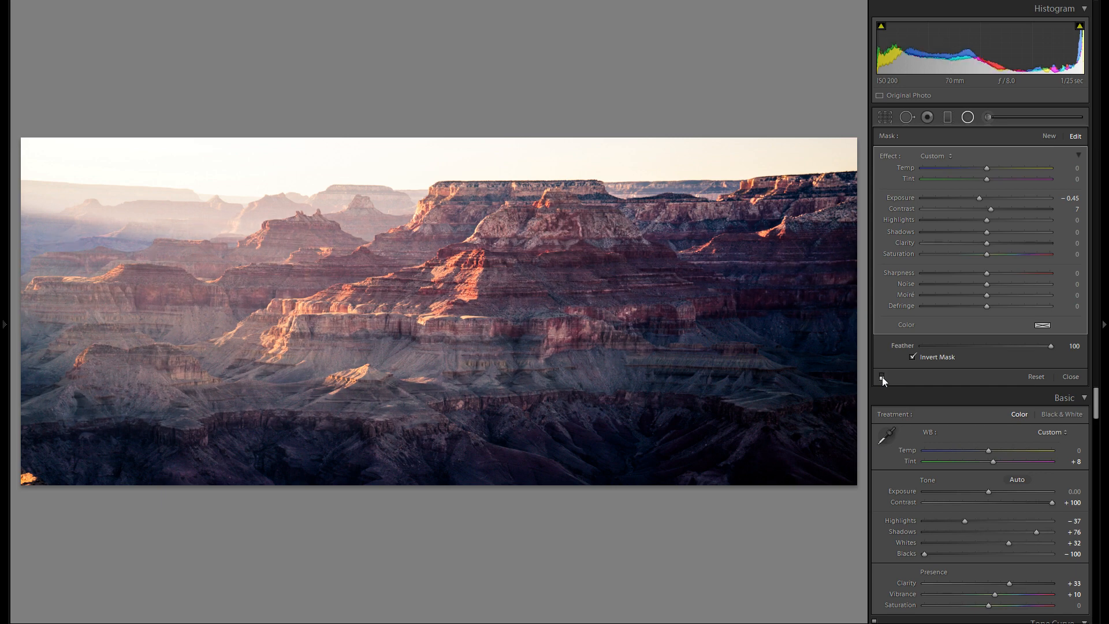
pyautogui.click(882, 376)
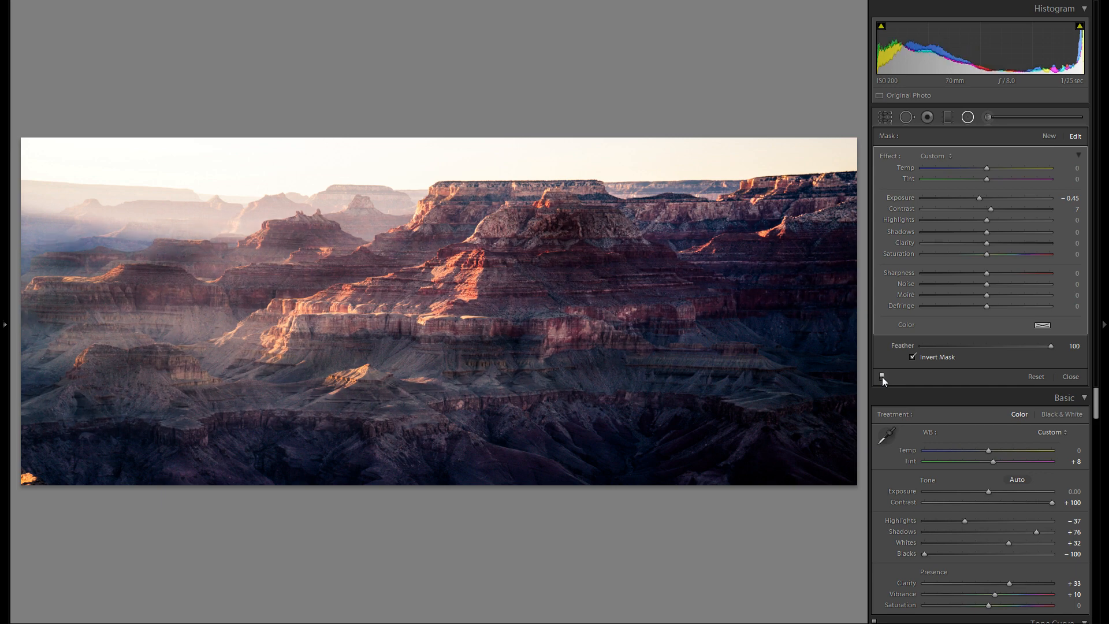